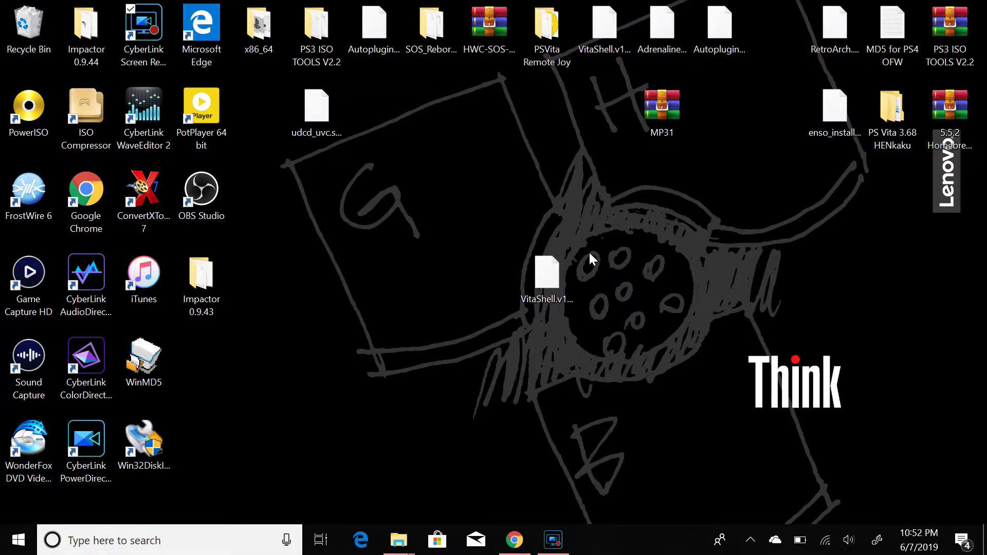
Copy the VitaShell.v1.98.vpk file from the desktop to the root of USB Drive (G:)
drag(589, 251, 513, 308)
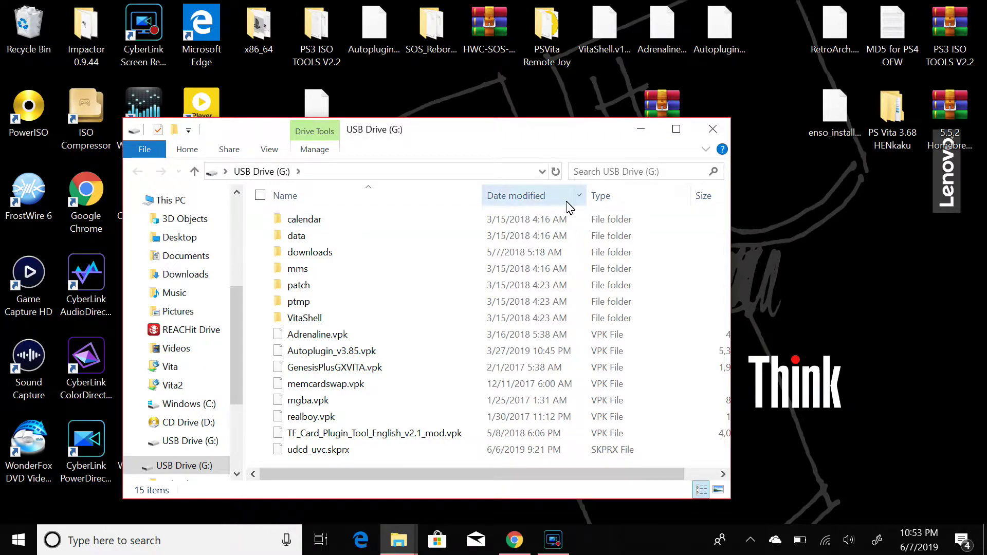
drag(567, 141, 449, 74)
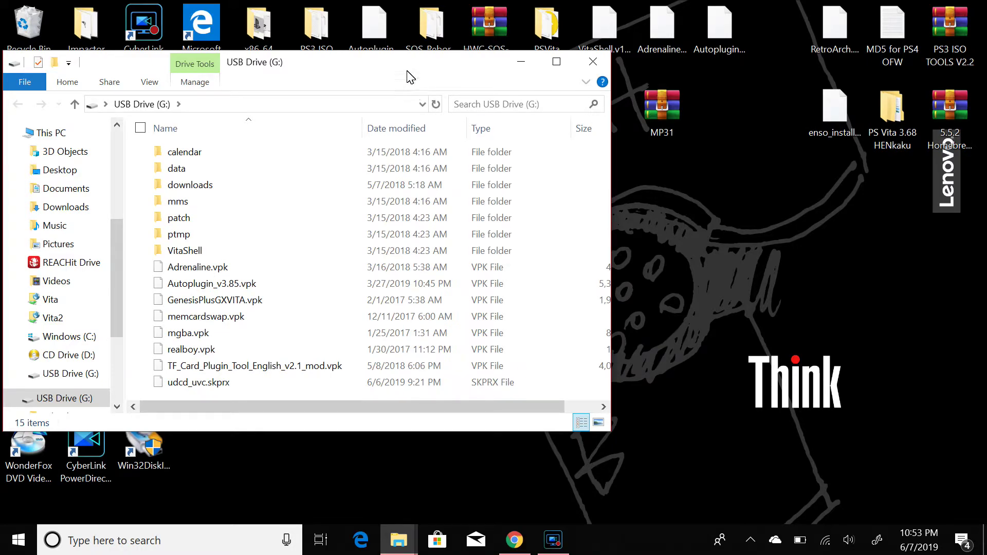
drag(410, 77, 316, 88)
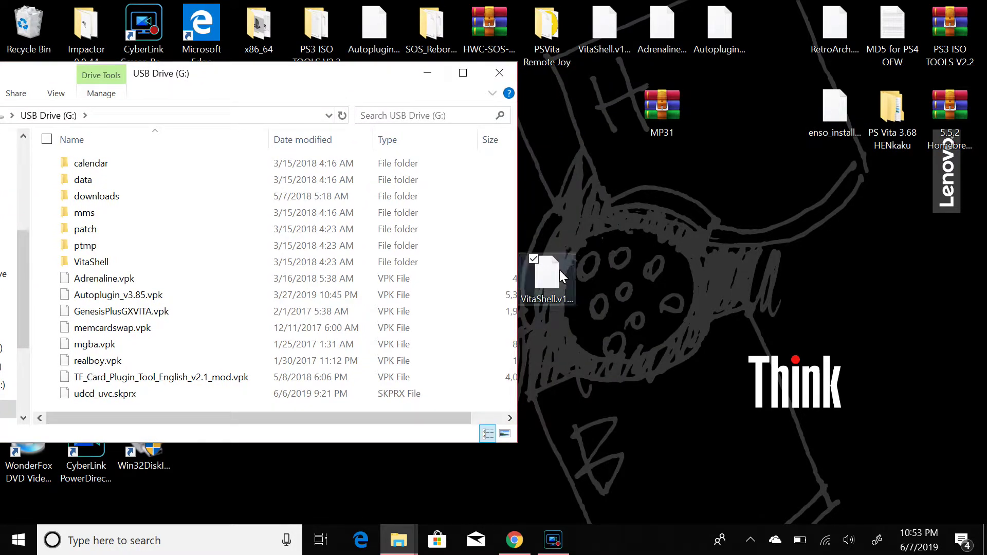
drag(559, 272, 229, 326)
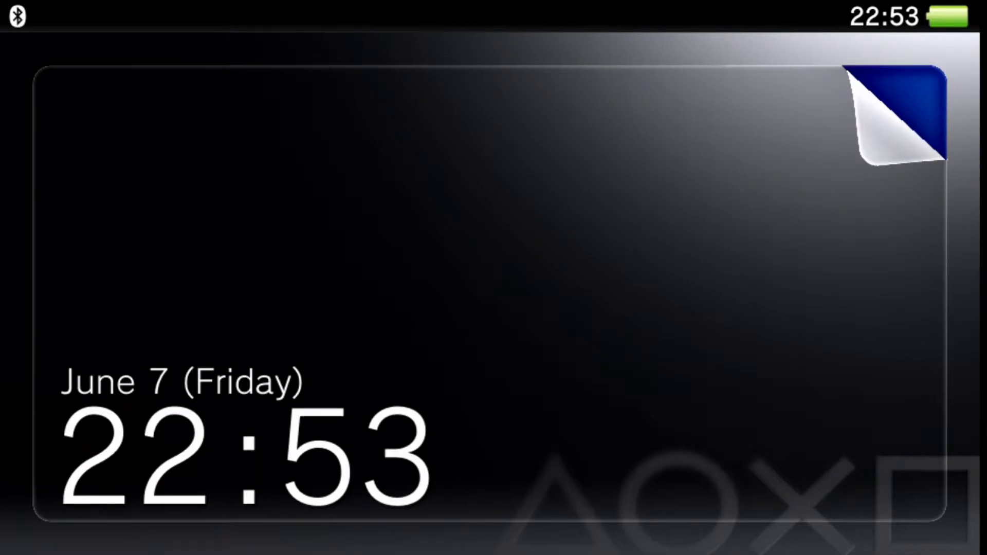
Unlock the PS Vita, view VitaShell's start page from the home screen and close that page again
drag(895, 113, 88, 309)
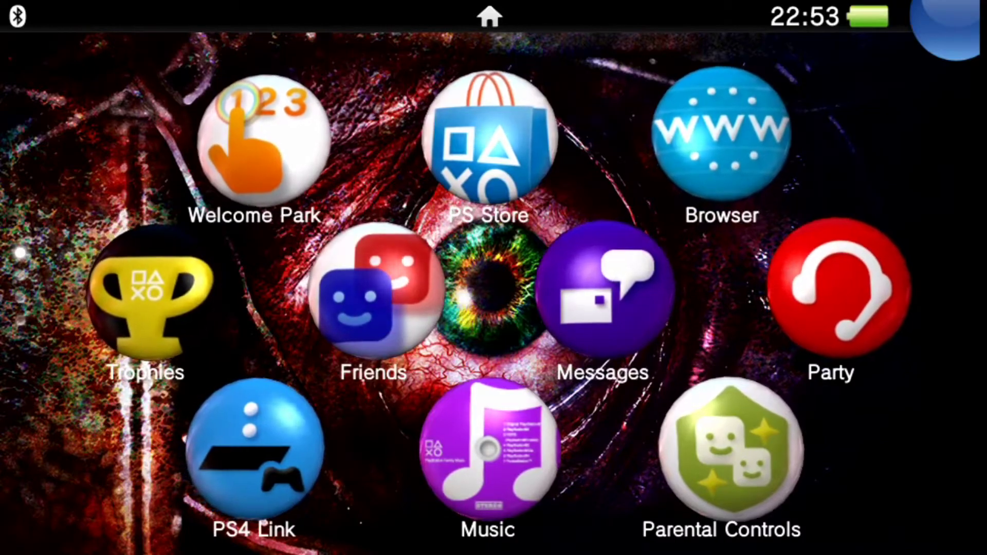
scroll(494, 309, down, 5)
scroll(494, 308, down, 5)
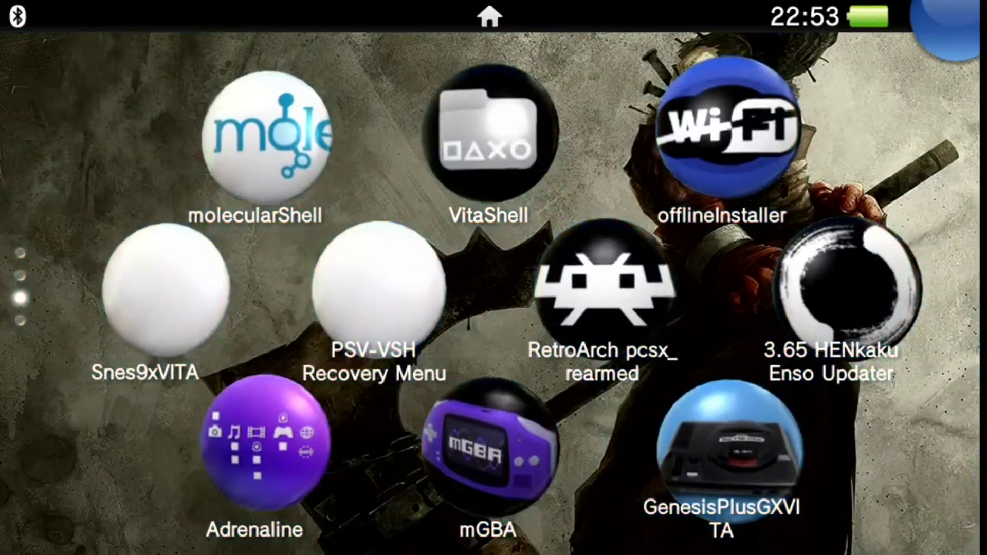
click(489, 134)
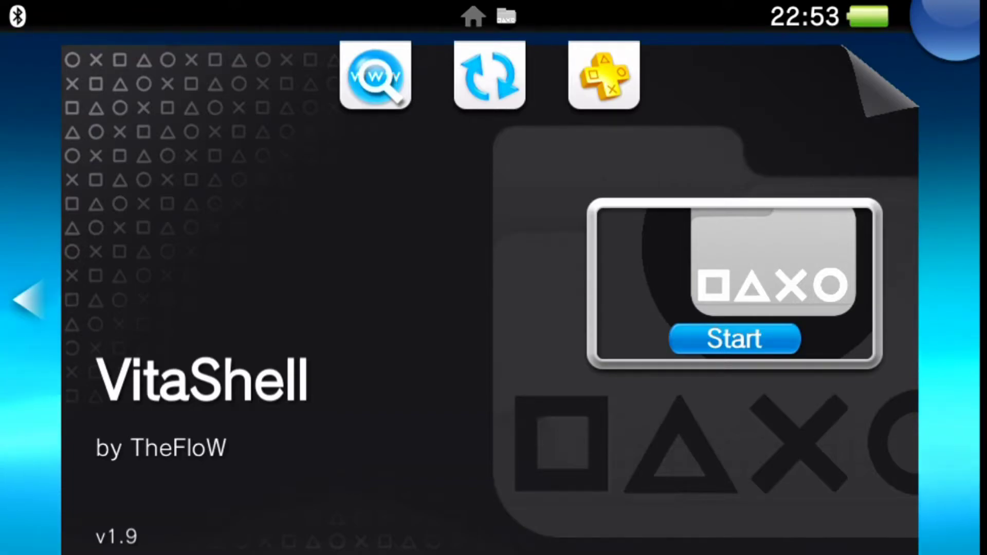
drag(875, 77, 154, 463)
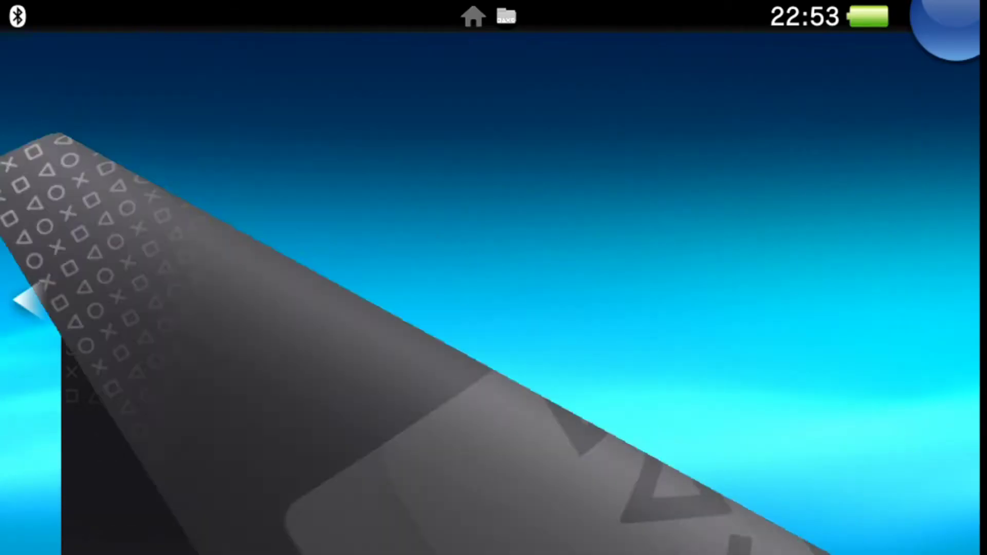
Launch the TF card plug-in tool from the PS Vita home screen and open its File Manager
scroll(494, 293, down, 5)
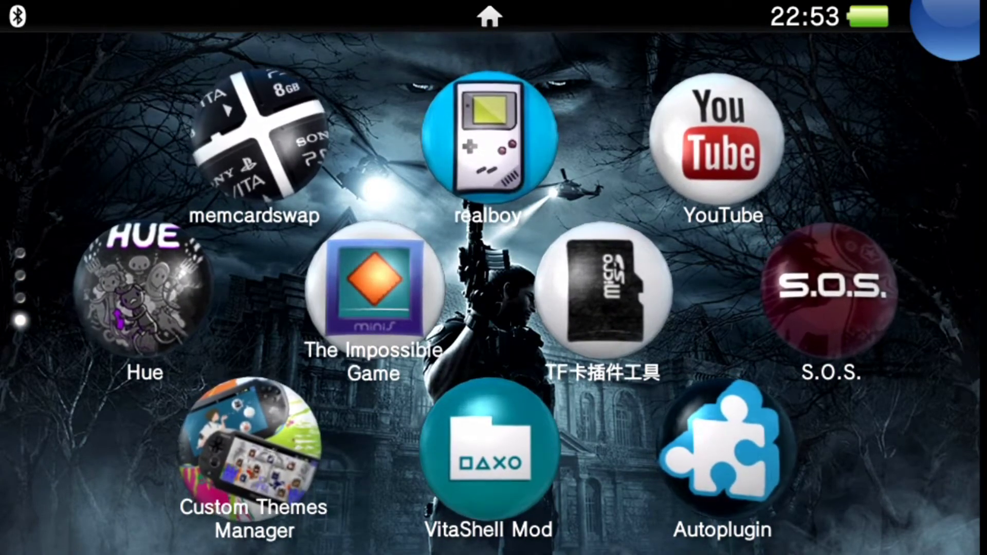
click(602, 291)
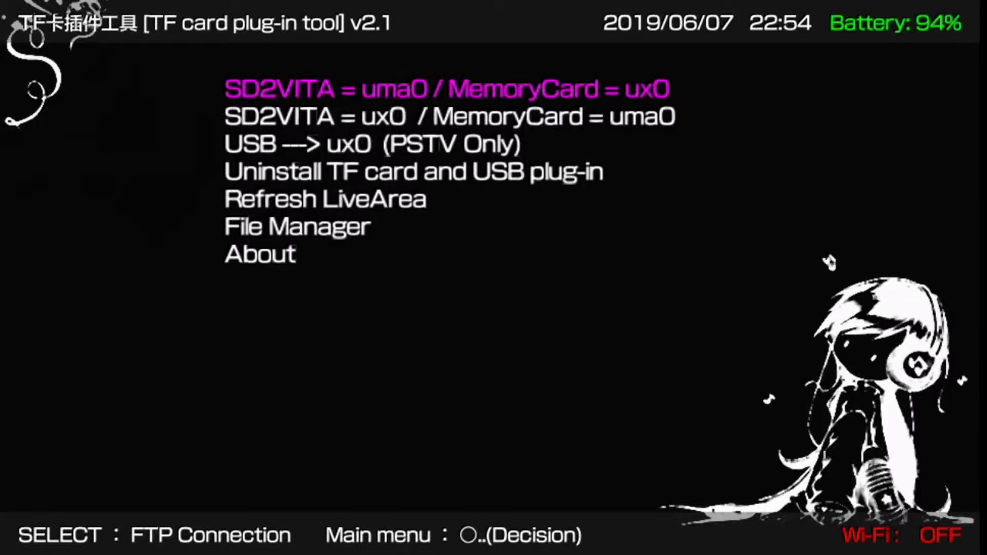
key(Down)
key(Down)
key(Down)
key(Down)
key(Down)
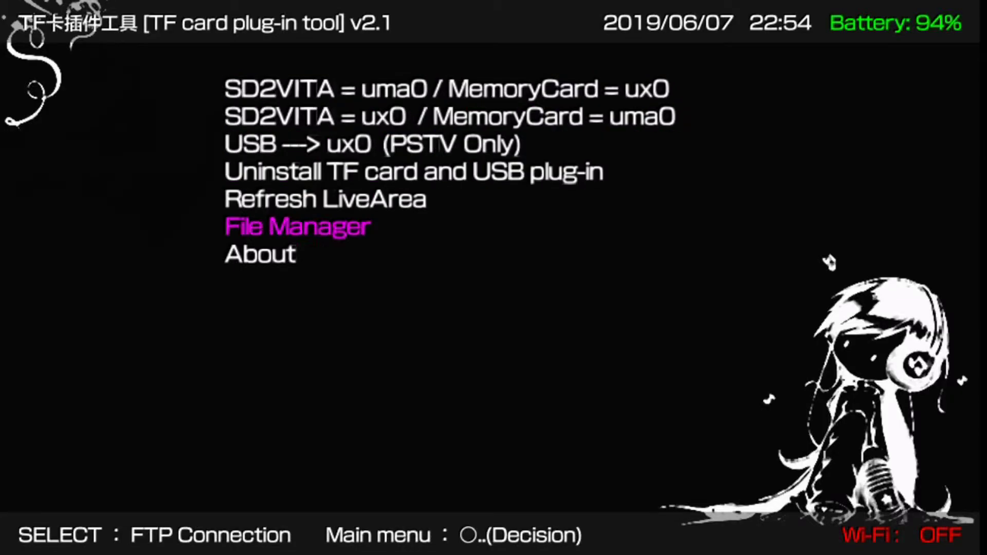
key(Return)
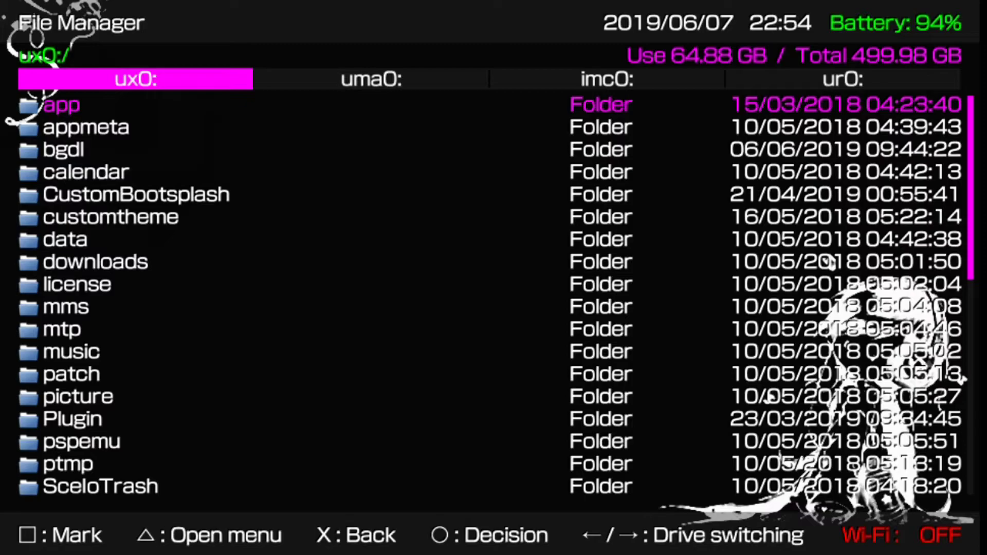
Compare the storage of the ux0: and uma0: drives in the File Manager, and leave the tool
key(Right)
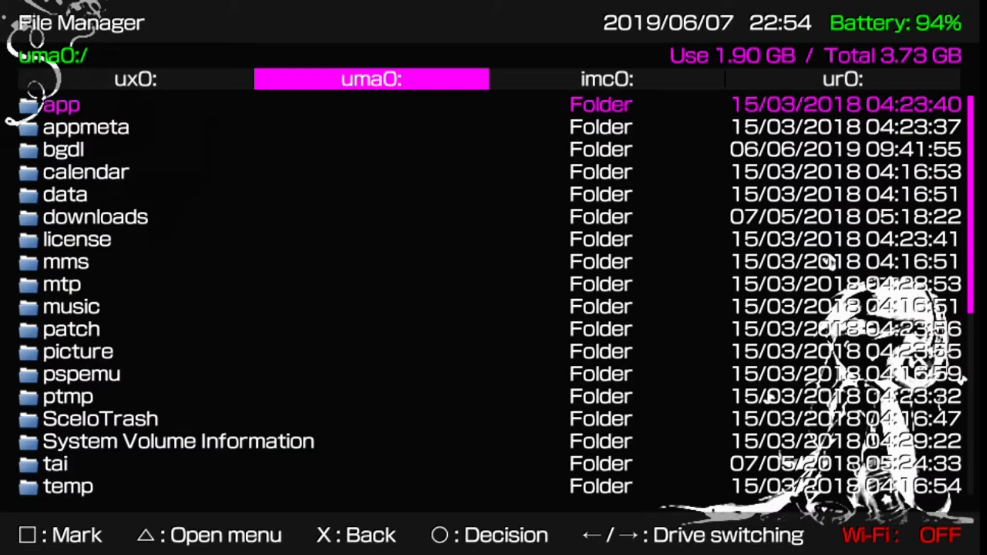
key(Left)
key(Right)
key(super)
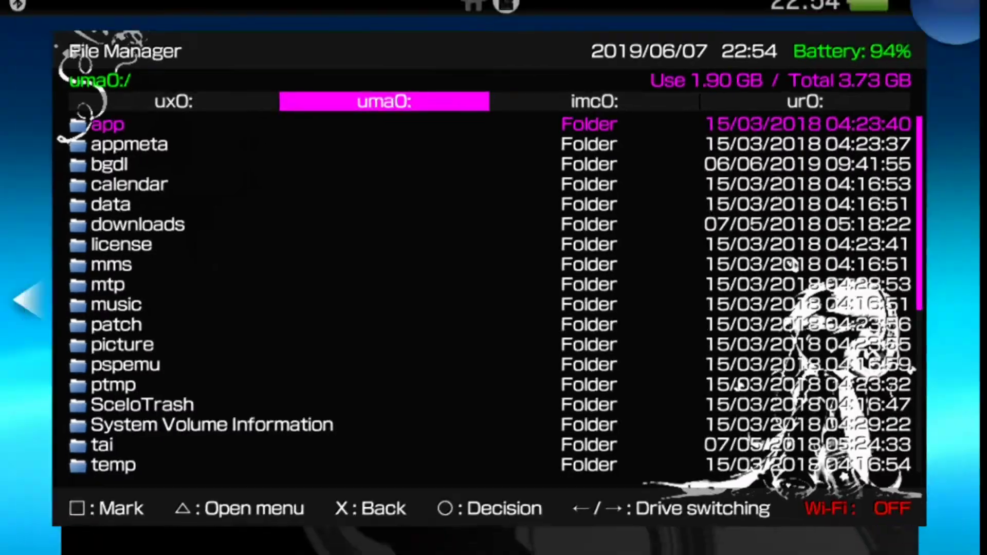
key(super)
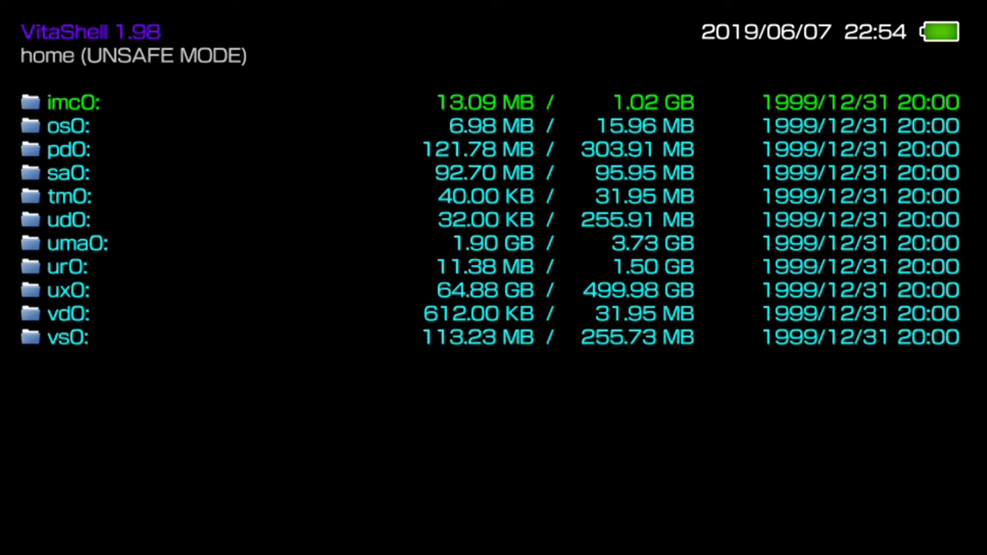
Open the uma0: drive from VitaShell's home listing
key(Down)
key(Down)
key(Down)
key(Down)
key(Down)
key(Down)
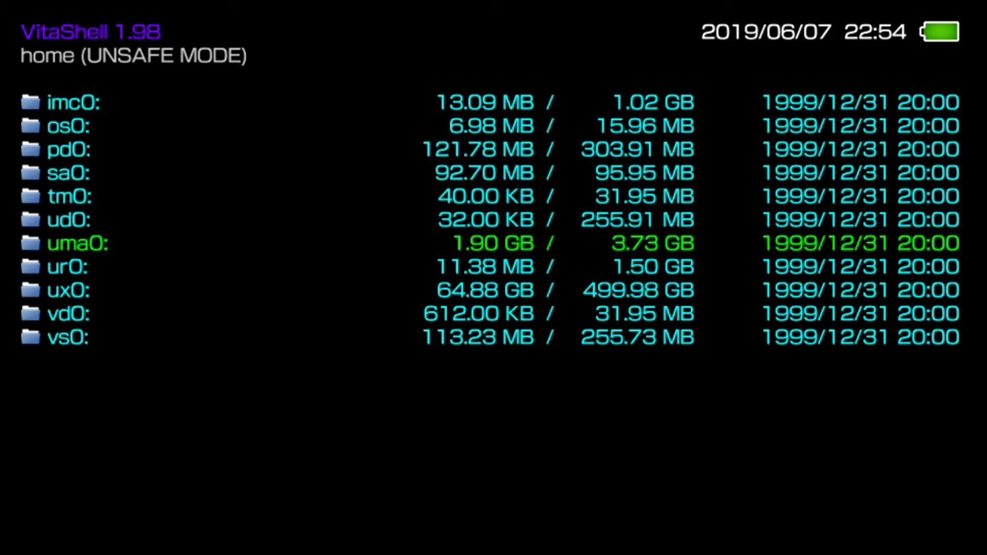
key(Return)
Locate udcd_uvc.skprx near the end of the uma0: file list, view its contents and close it
key(Down)
key(Down)
key(Down)
key(Down)
key(Down)
key(Down)
key(Down)
key(Down)
key(Down)
key(Down)
key(Down)
key(Down)
key(Down)
key(Down)
key(Down)
key(Down)
key(Down)
key(Down)
key(Down)
key(Down)
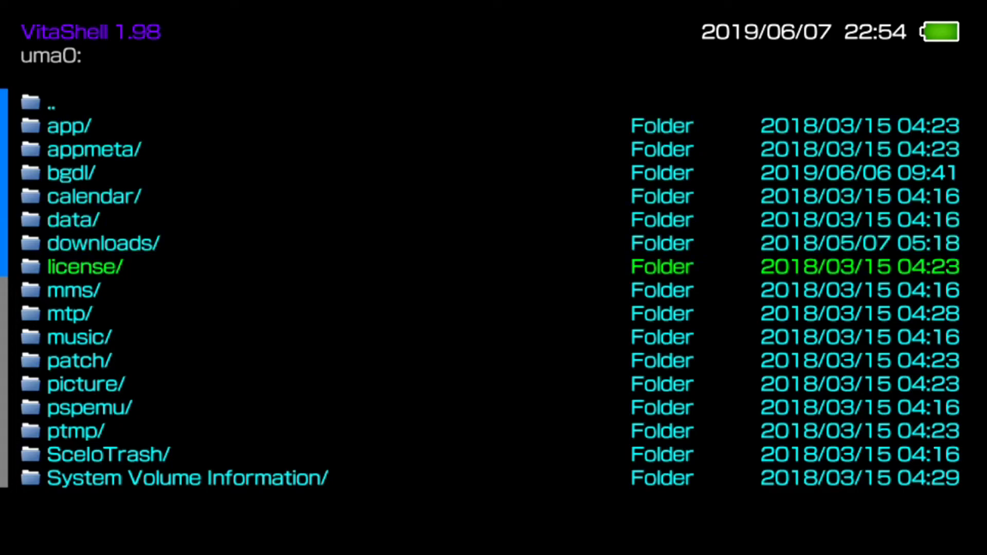
key(Down)
key(Down)
key(Down)
key(Down)
key(Down)
key(Down)
key(Down)
key(Down)
key(Down)
key(Down)
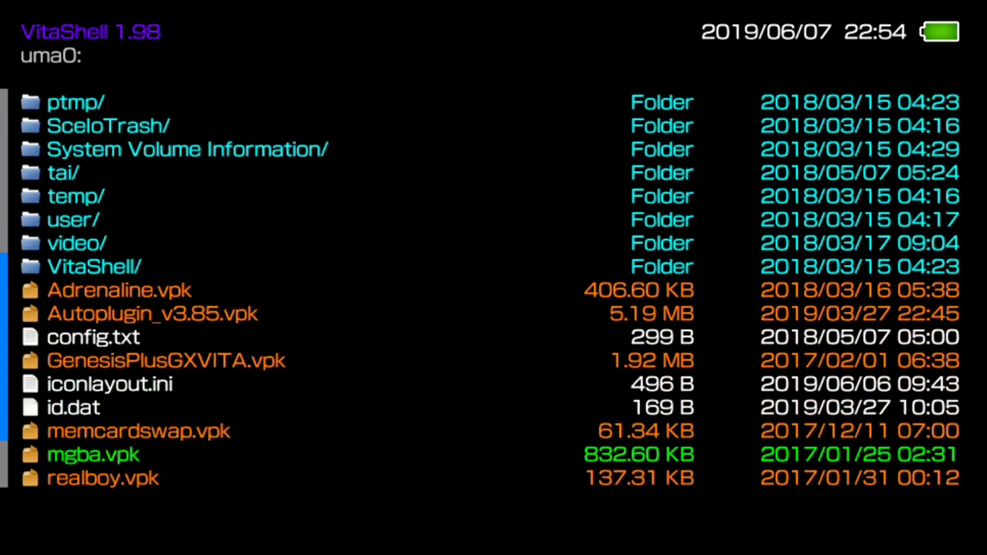
key(Down)
key(Up)
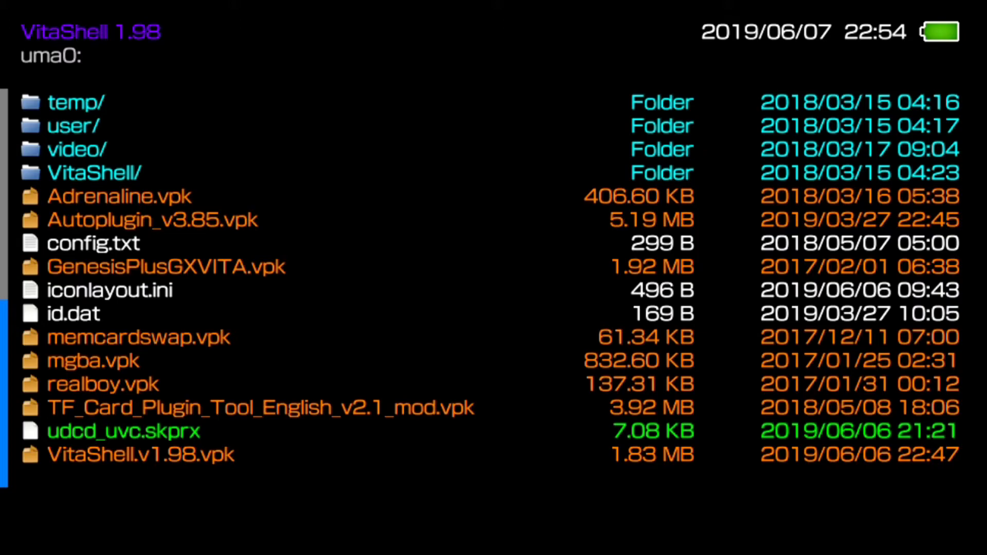
key(Return)
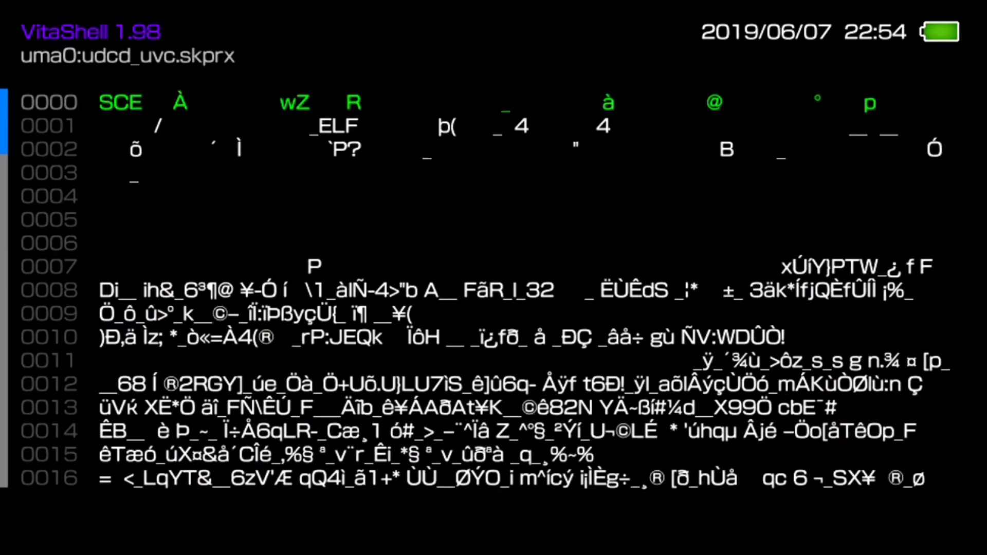
key(Escape)
Start installing the VitaShell.v1.98.vpk package from uma0: and decline the installation
key(Down)
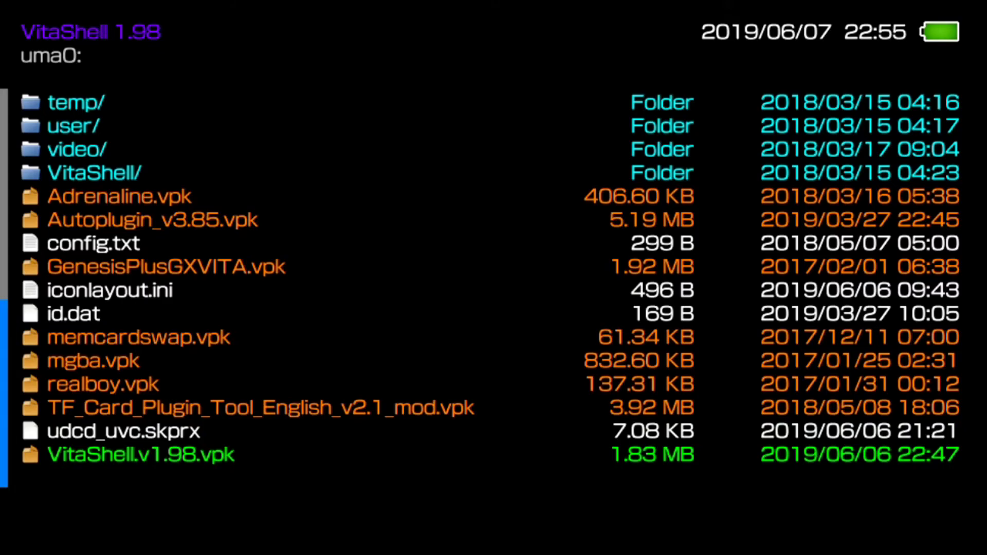
key(Return)
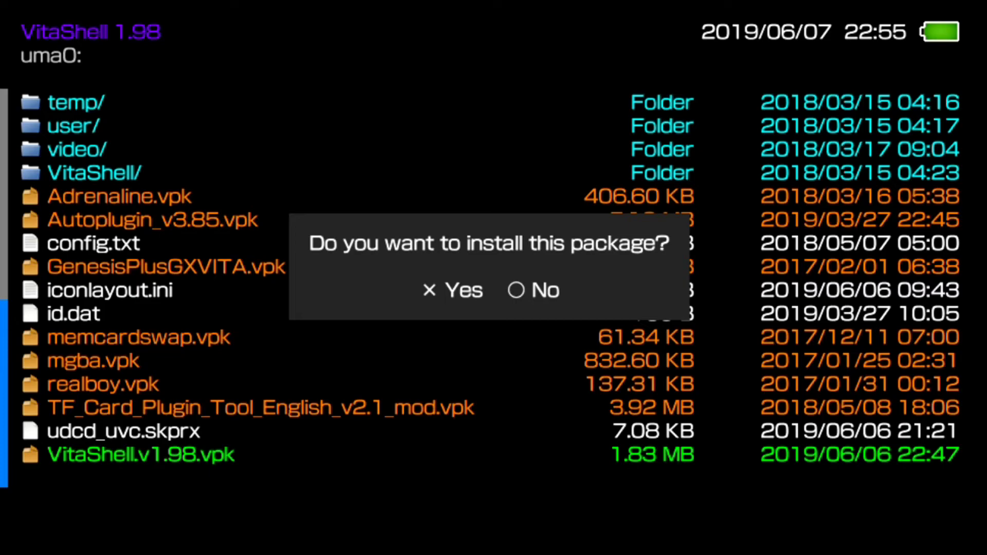
key(Escape)
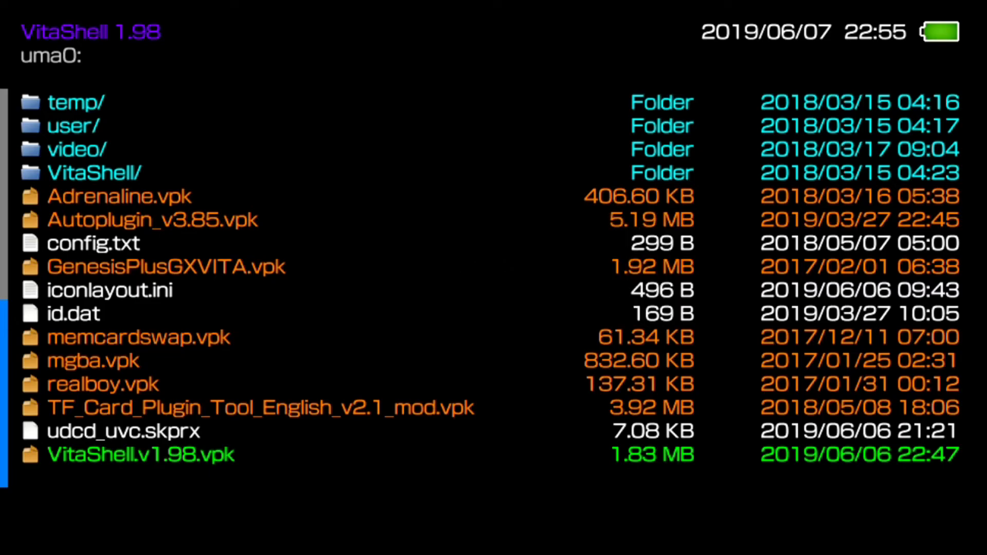
Open VitaShell's main settings and highlight the Restart VitaShell option
key(Return)
key(Down)
key(Down)
key(Down)
key(Down)
key(Down)
key(Down)
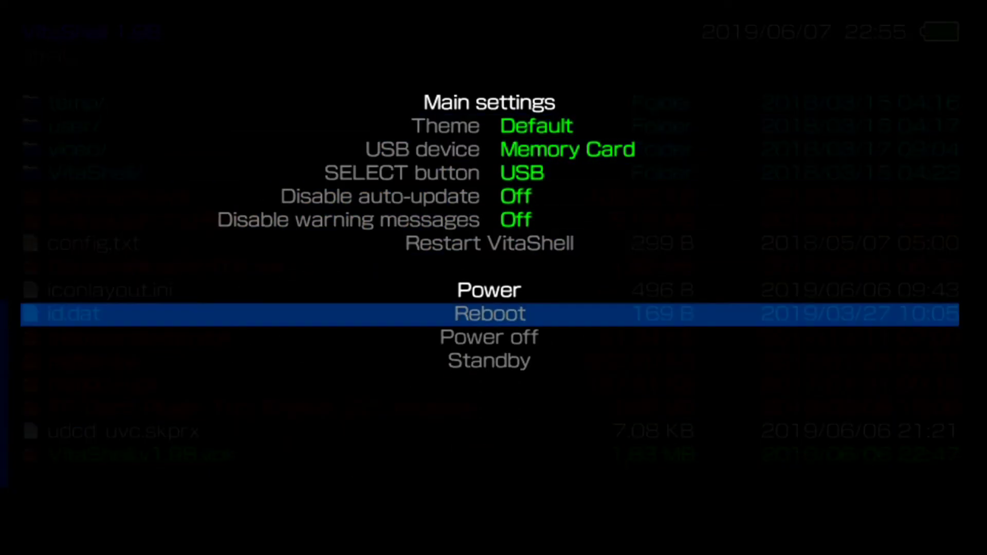
key(Up)
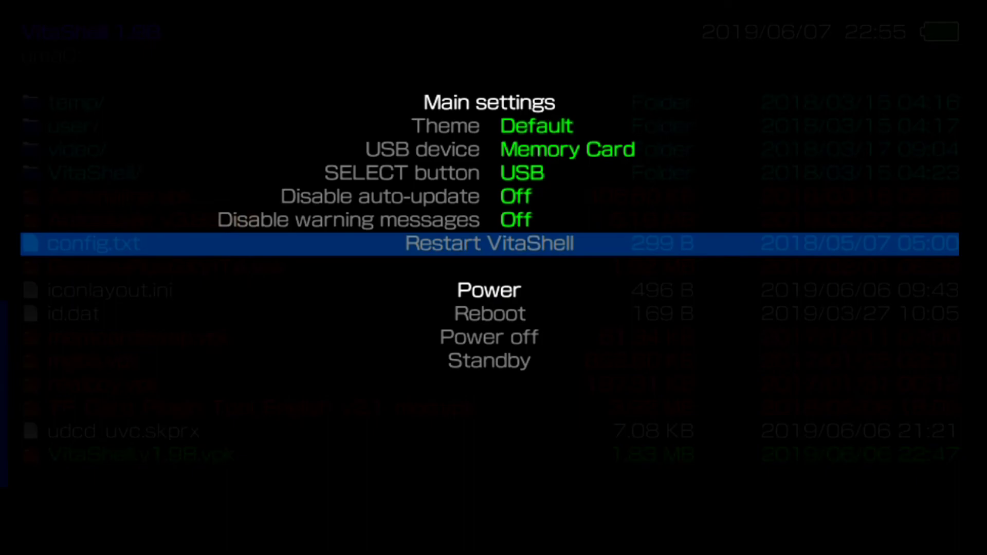